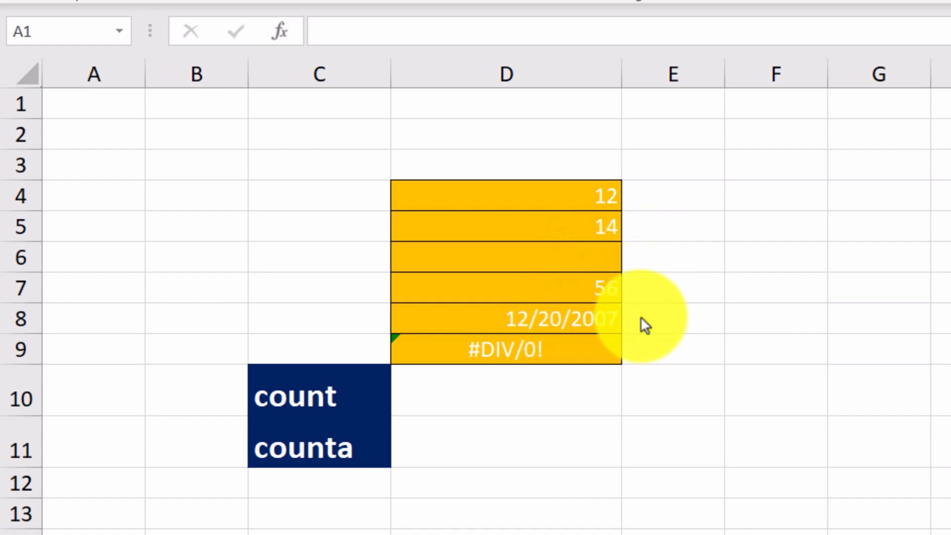
# Enter the formula =COUNT(D4:D9) in cell D10 beside the count label
pyautogui.click(592, 354)
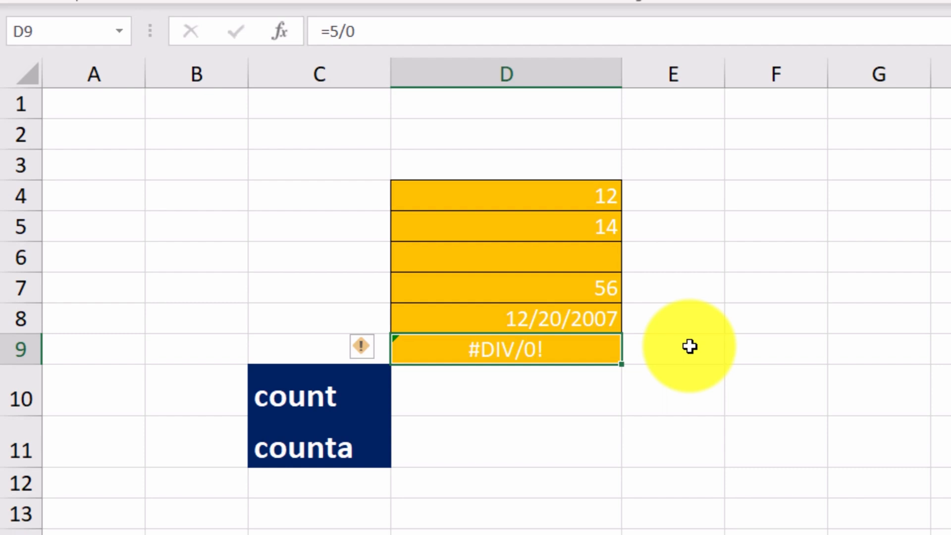
pyautogui.click(450, 386)
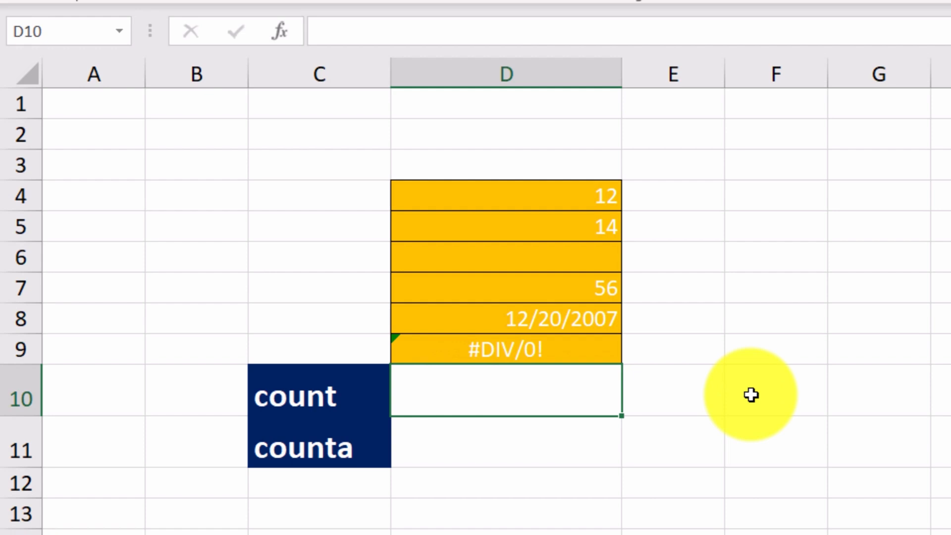
pyautogui.write('=')
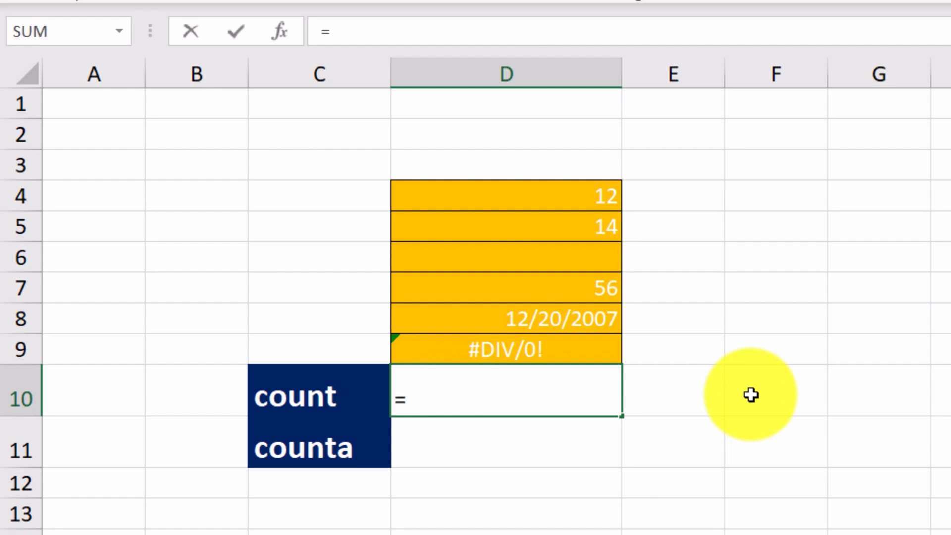
pyautogui.write('COU')
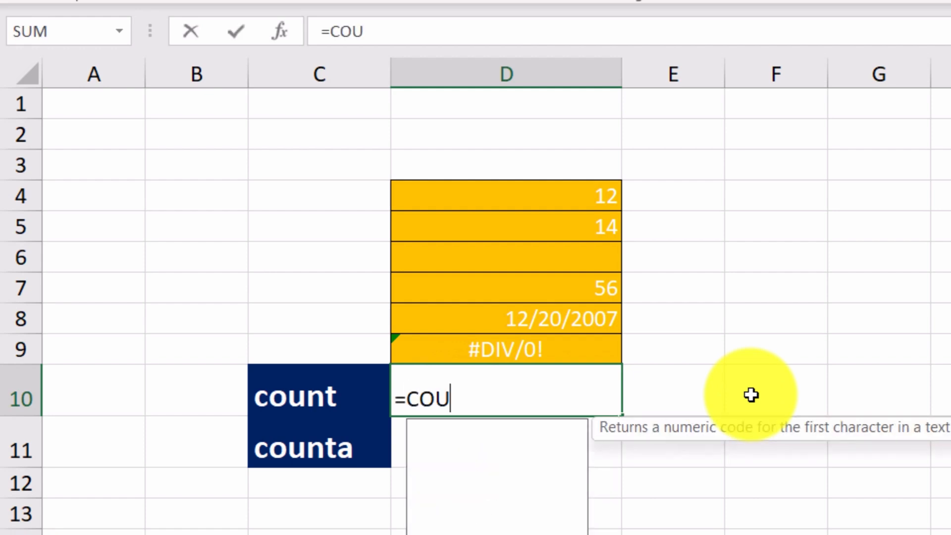
pyautogui.write('NT(')
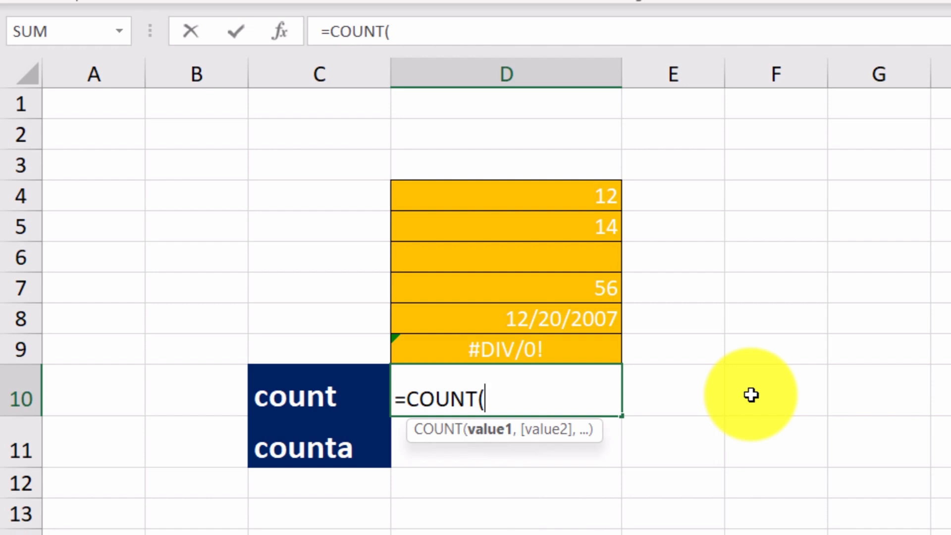
pyautogui.write('D4')
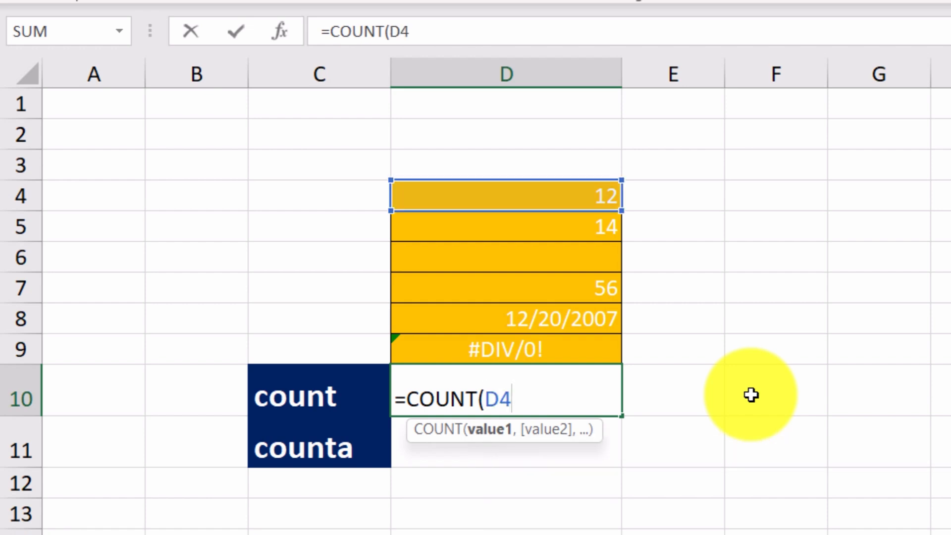
pyautogui.write(':D9)')
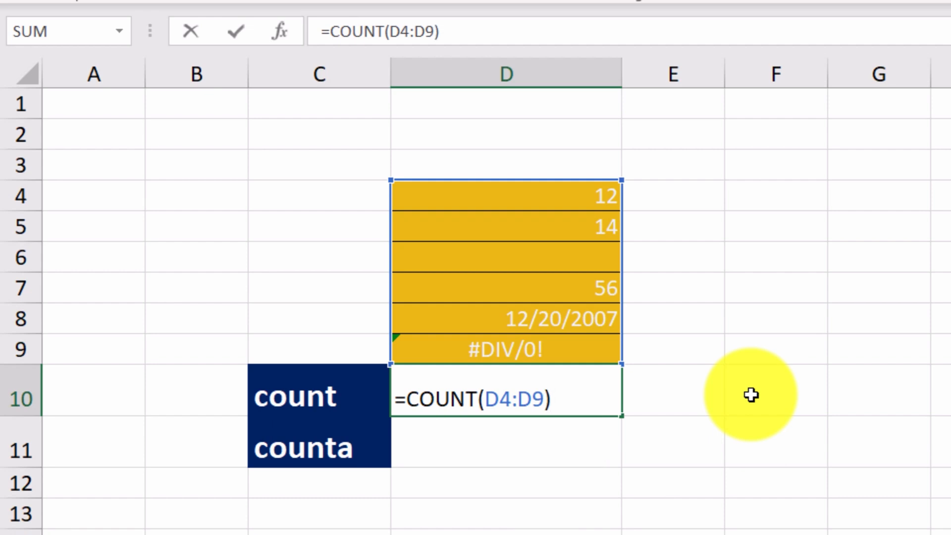
pyautogui.press('Return')
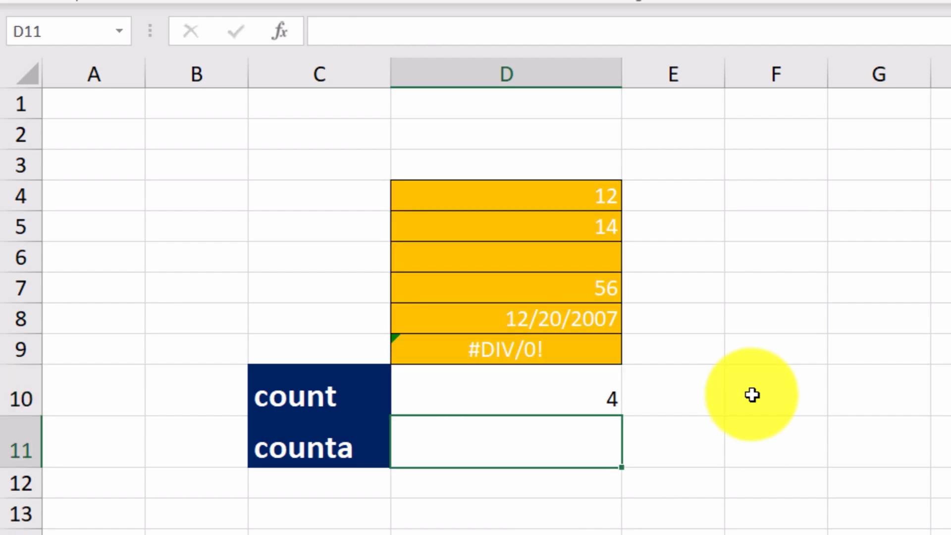
# Review the COUNT formula in D10 and the cells it counts: D4, D5, D7 and D8
pyautogui.click(558, 399)
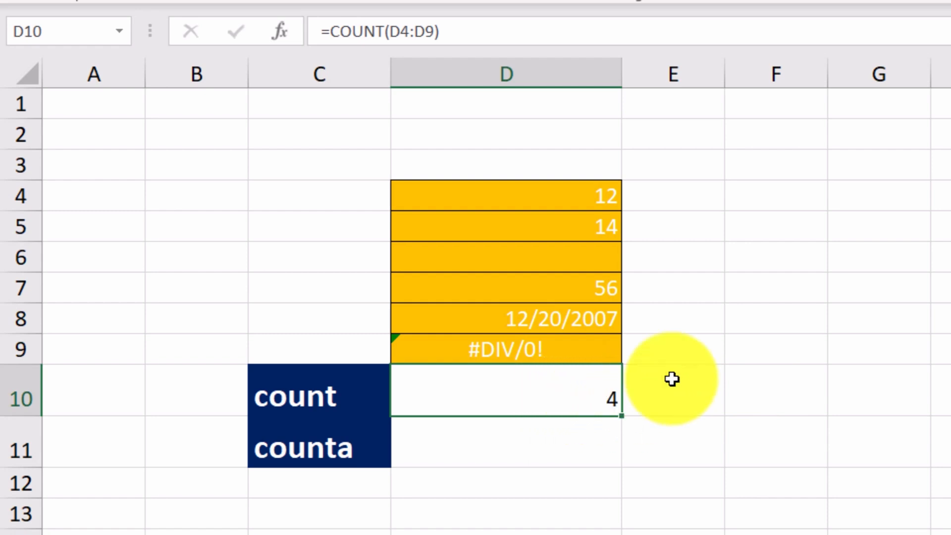
pyautogui.click(605, 200)
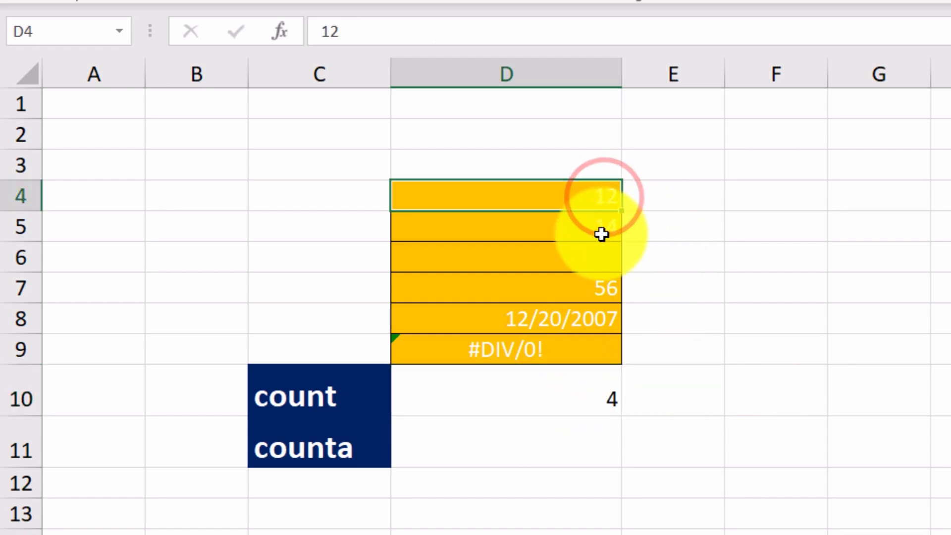
pyautogui.click(601, 233)
pyautogui.click(597, 283)
pyautogui.click(596, 319)
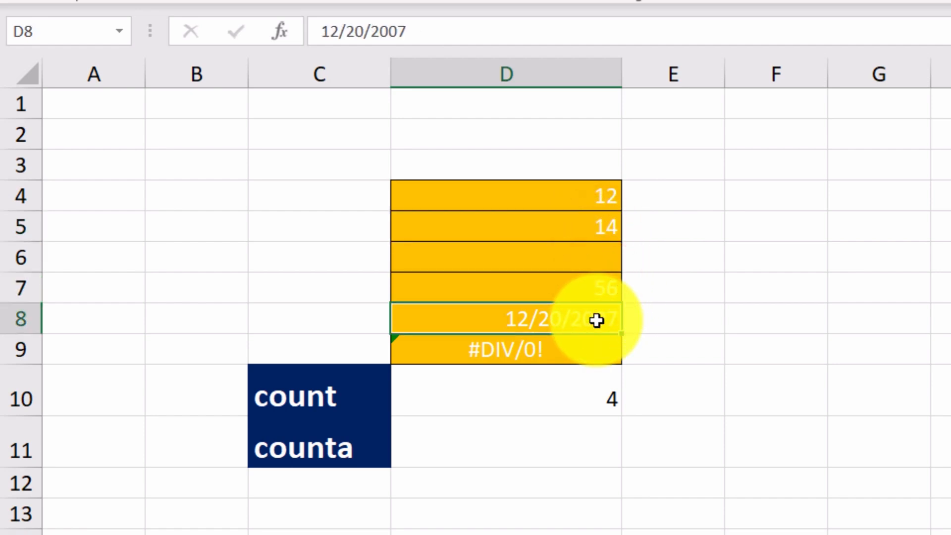
# Enter the formula =COUNTA(D4:D9) in cell D11 beside the counta label
pyautogui.click(495, 448)
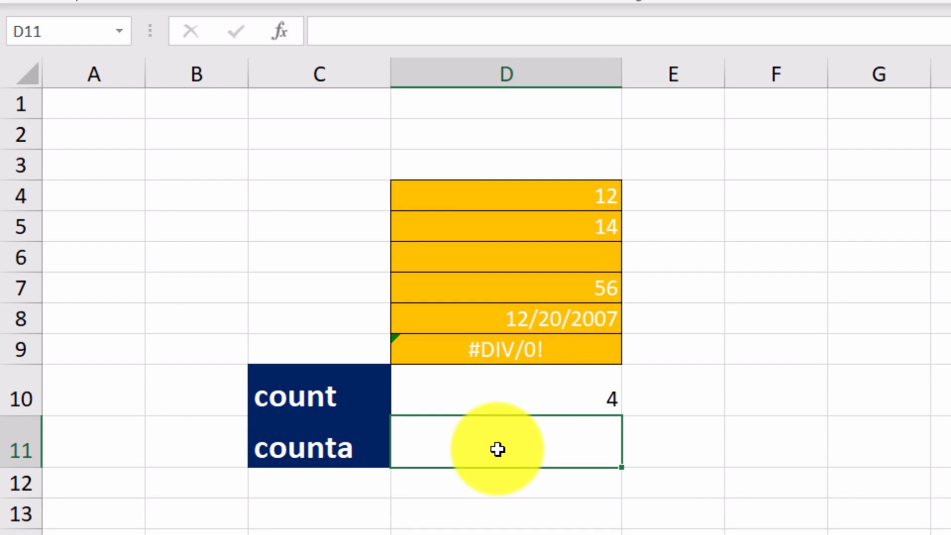
pyautogui.doubleClick(497, 449)
pyautogui.write('=COUNT')
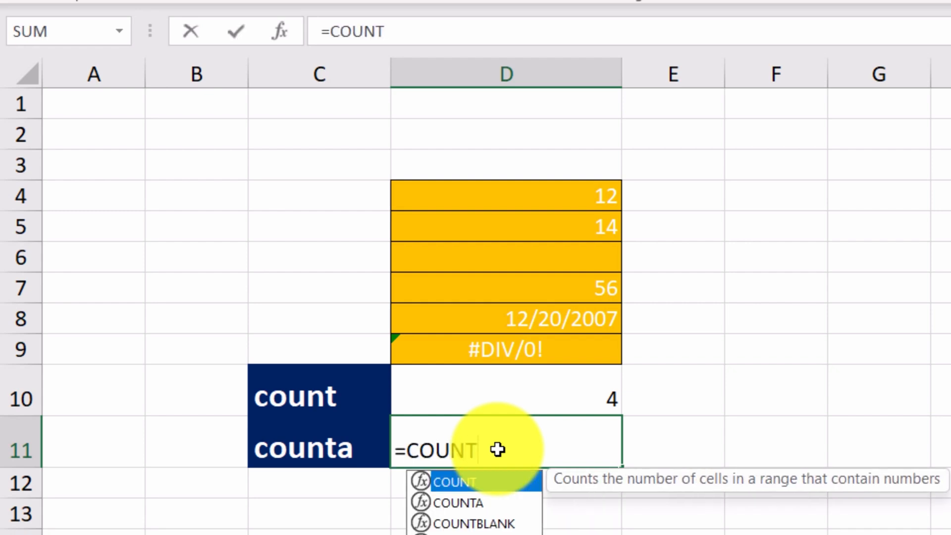
pyautogui.write('A(')
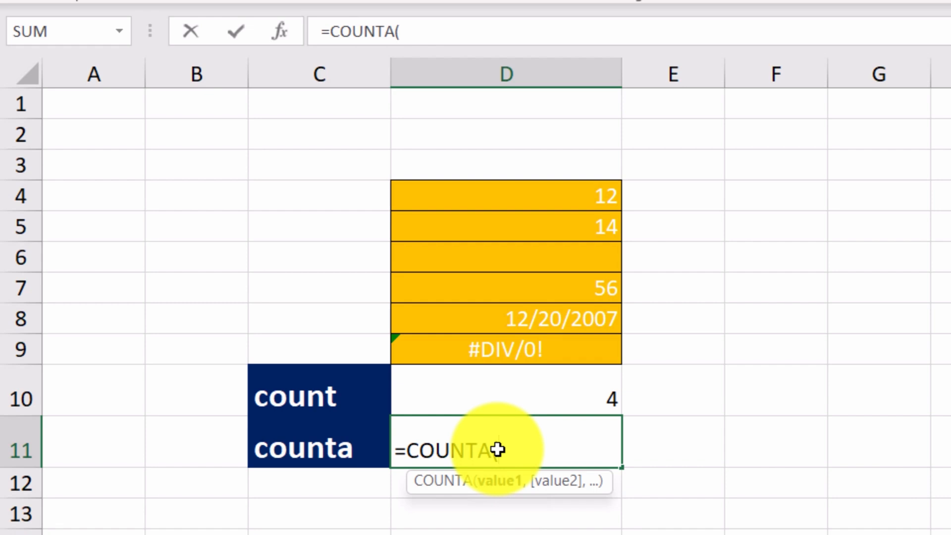
pyautogui.moveTo(577, 191); pyautogui.dragTo(565, 350)
pyautogui.write(')')
pyautogui.press('Return')
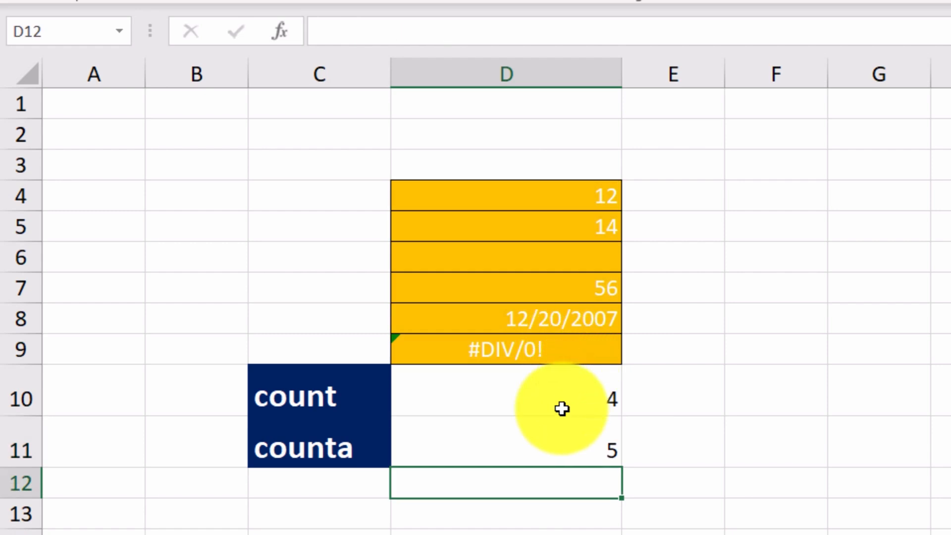
# Review the COUNTA formula in D11, the filled cells in D4:D9 it counts, and the blank cell D6
pyautogui.click(551, 449)
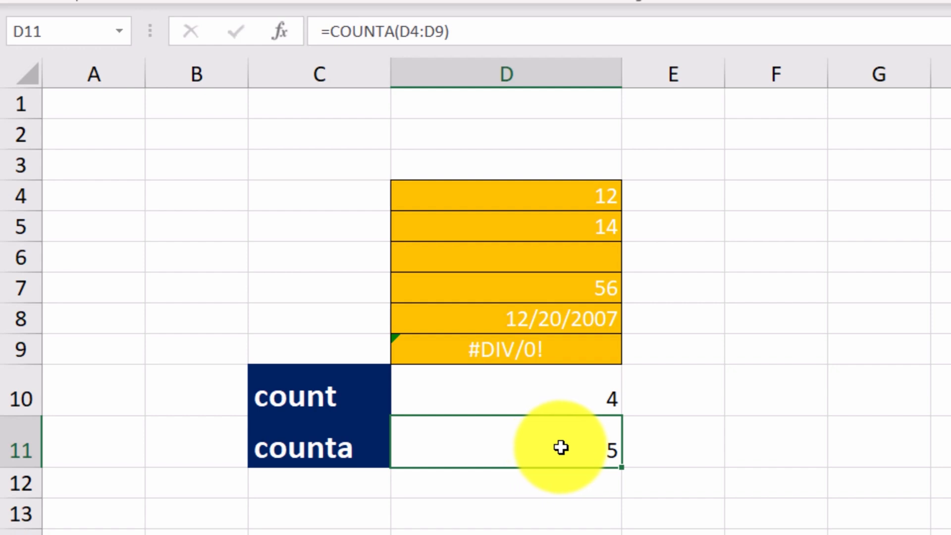
pyautogui.click(588, 198)
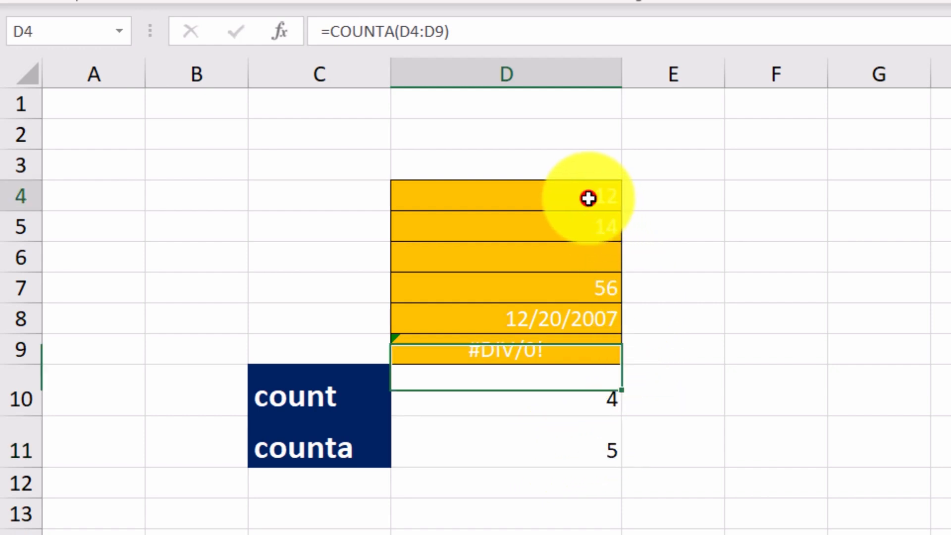
pyautogui.click(583, 229)
pyautogui.click(581, 288)
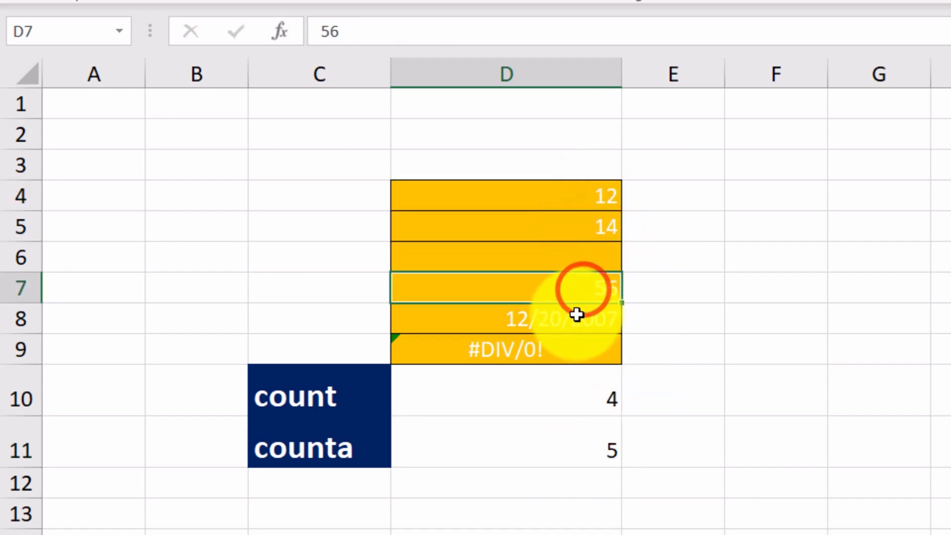
pyautogui.click(574, 316)
pyautogui.click(569, 350)
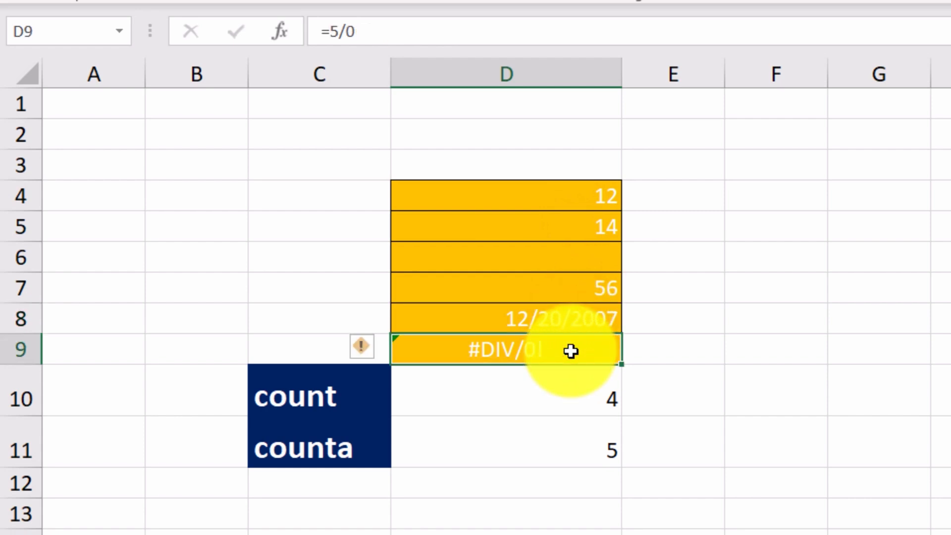
pyautogui.click(590, 263)
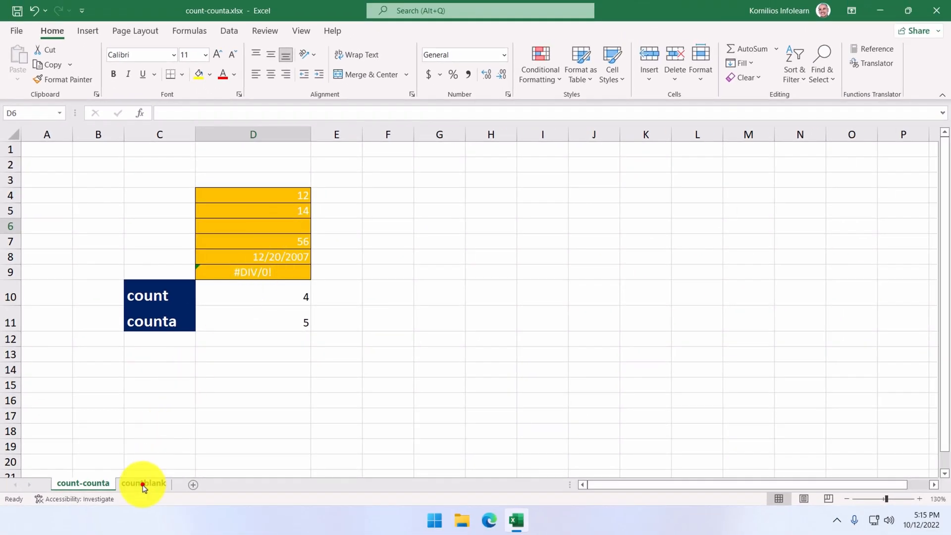
# On the countblank sheet, enter the formula =COUNTBLANK(A1:A167) in cell C15 to count the empty cells in column A
pyautogui.click(143, 484)
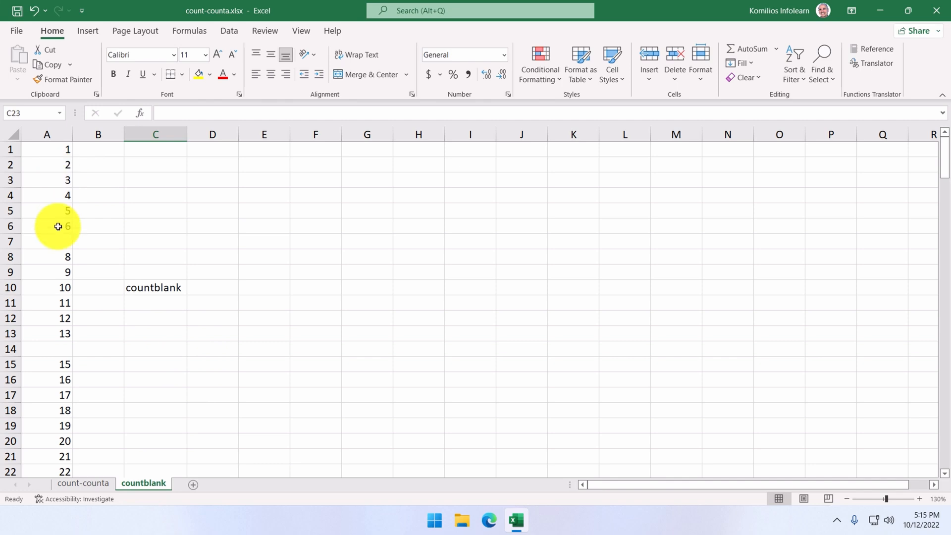
pyautogui.scroll(-5, 61, 298)
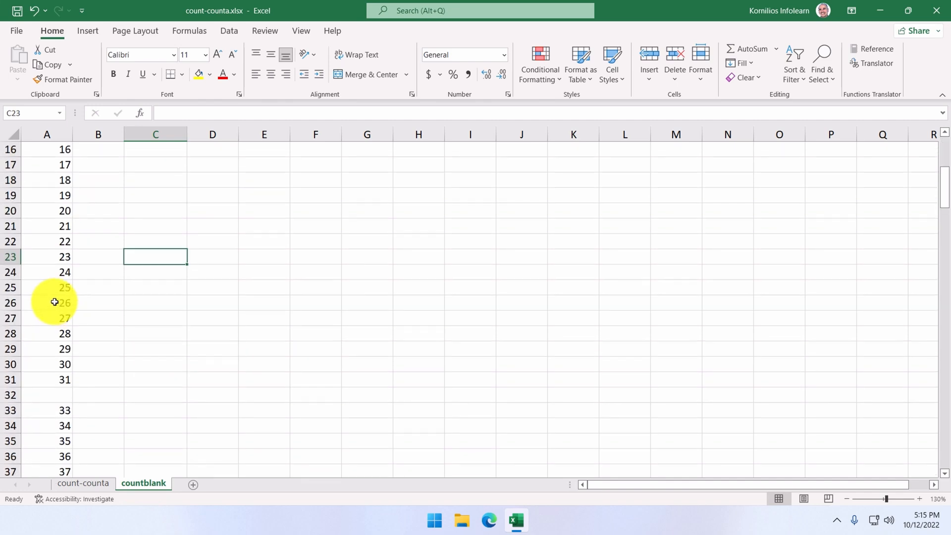
pyautogui.scroll(-7, 55, 297)
pyautogui.scroll(12, 58, 285)
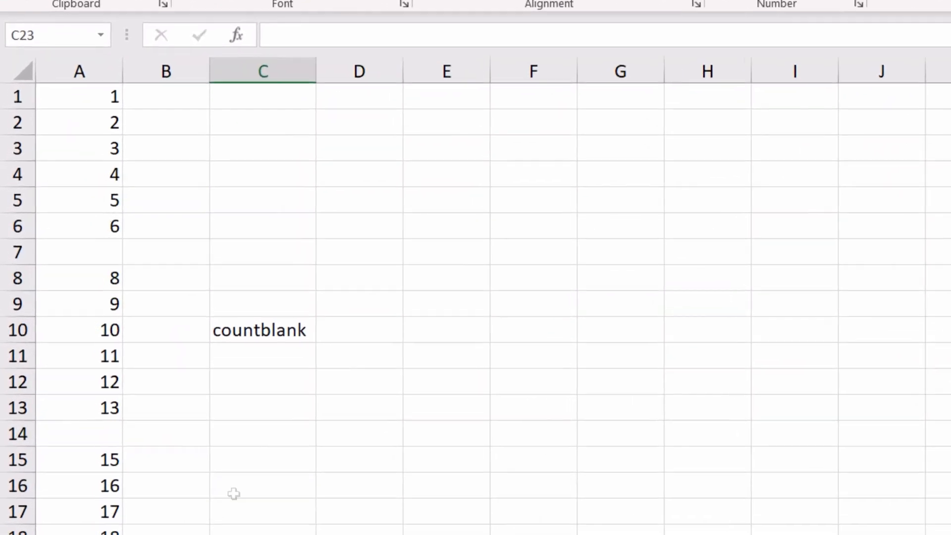
pyautogui.click(247, 461)
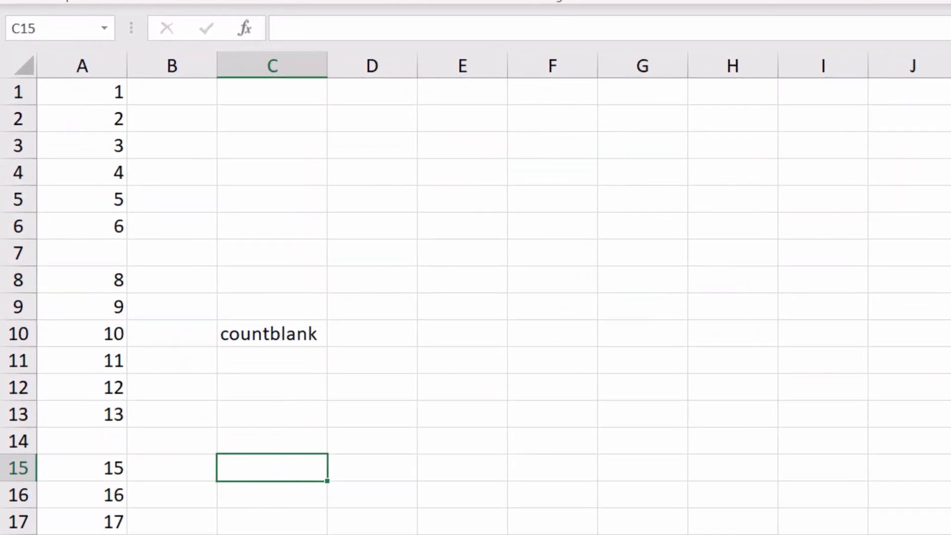
pyautogui.write('=COUNTBLANK')
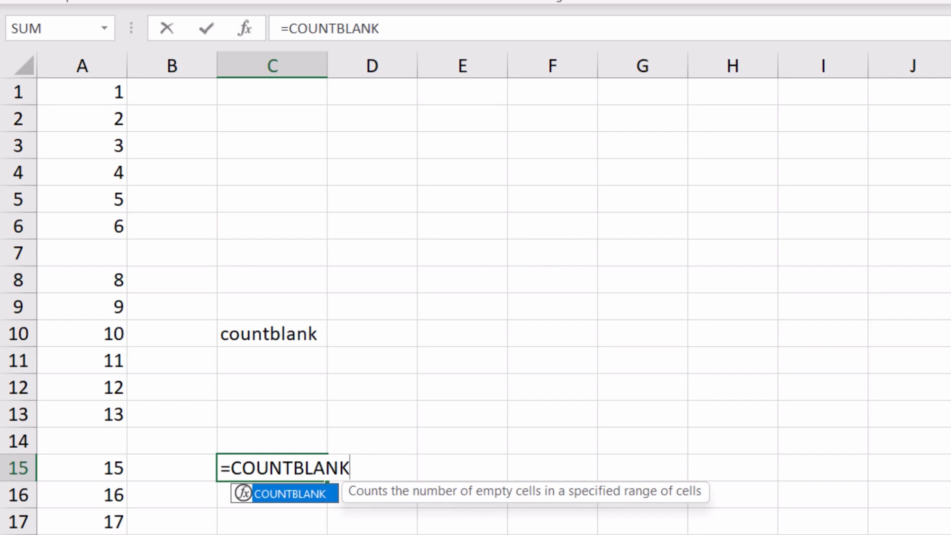
pyautogui.write('(A1:A167)')
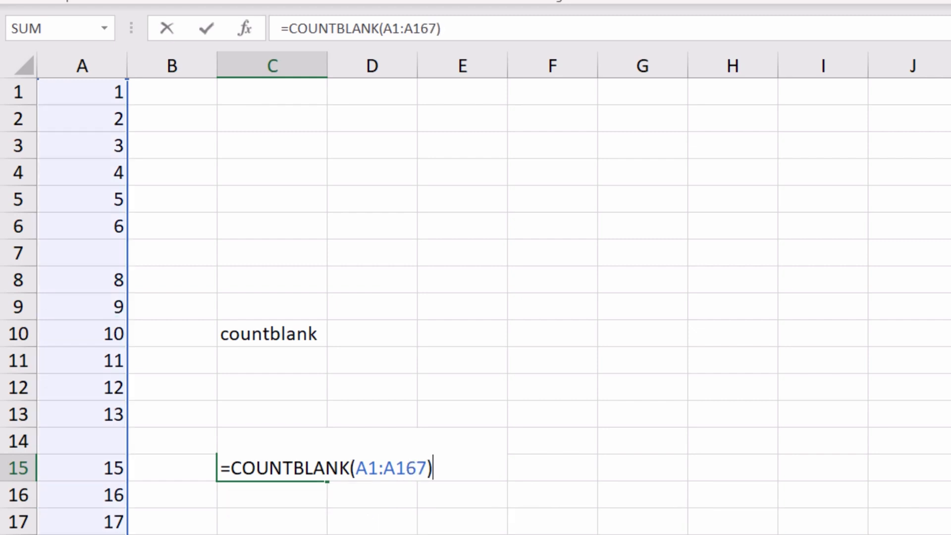
pyautogui.press('Return')
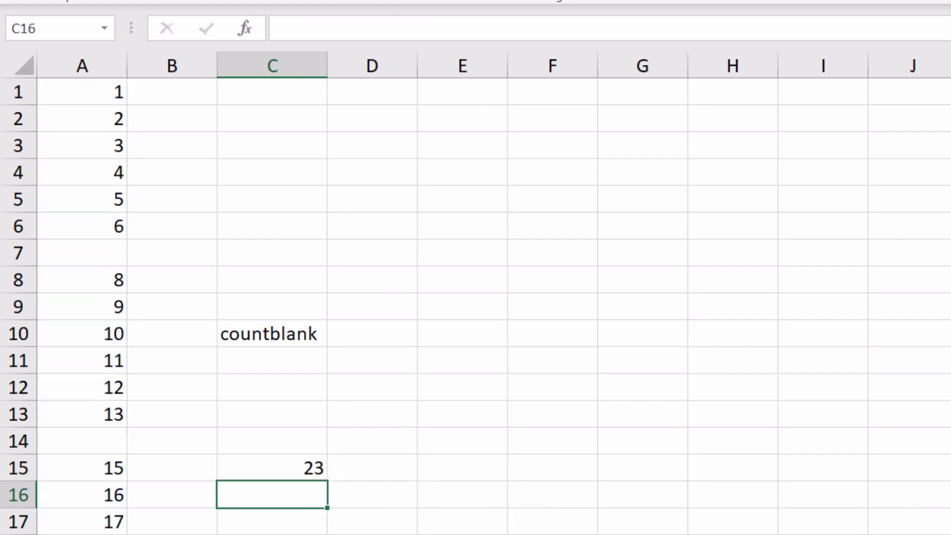
# With C15 selected, look up COUNT, COUNTA and COUNTBLANK in the library of statistical functions, and close the list without inserting anything
pyautogui.click(272, 463)
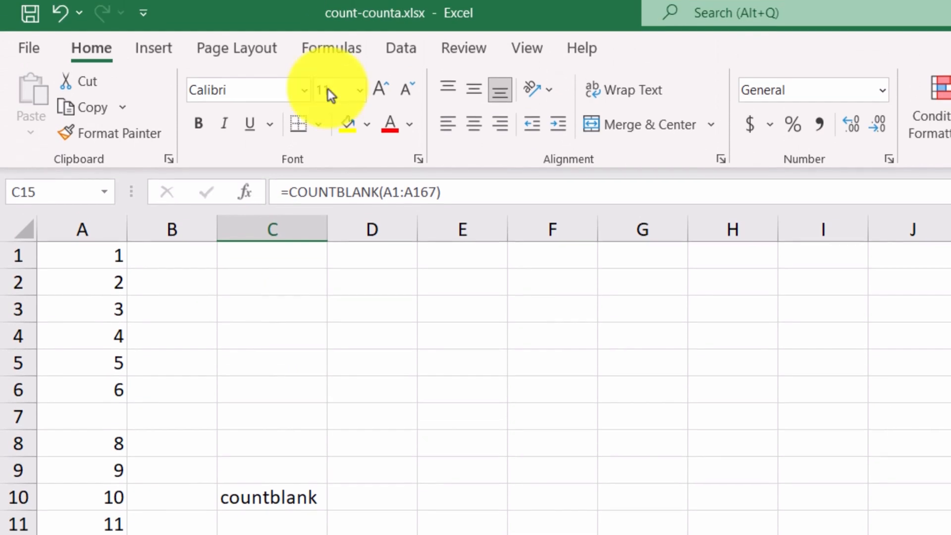
pyautogui.click(340, 56)
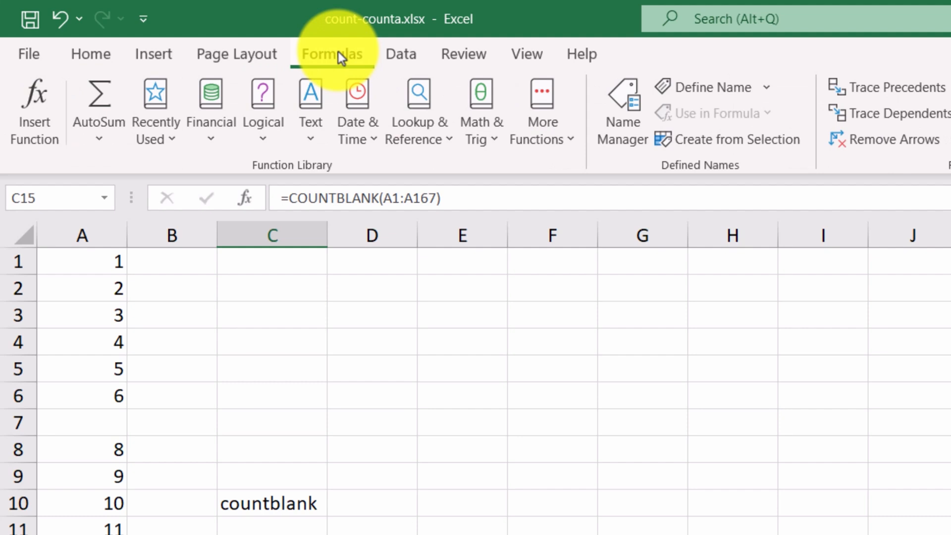
pyautogui.click(568, 140)
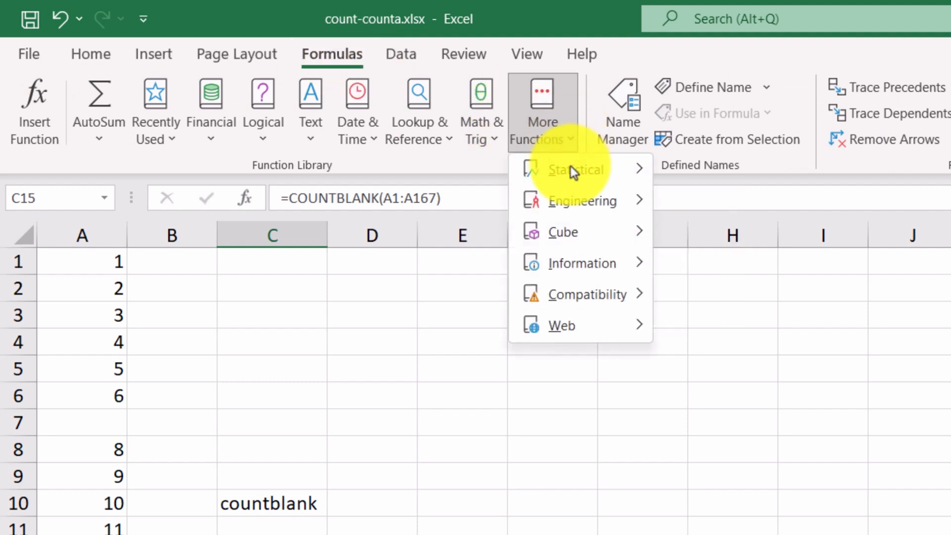
pyautogui.moveTo(572, 174)
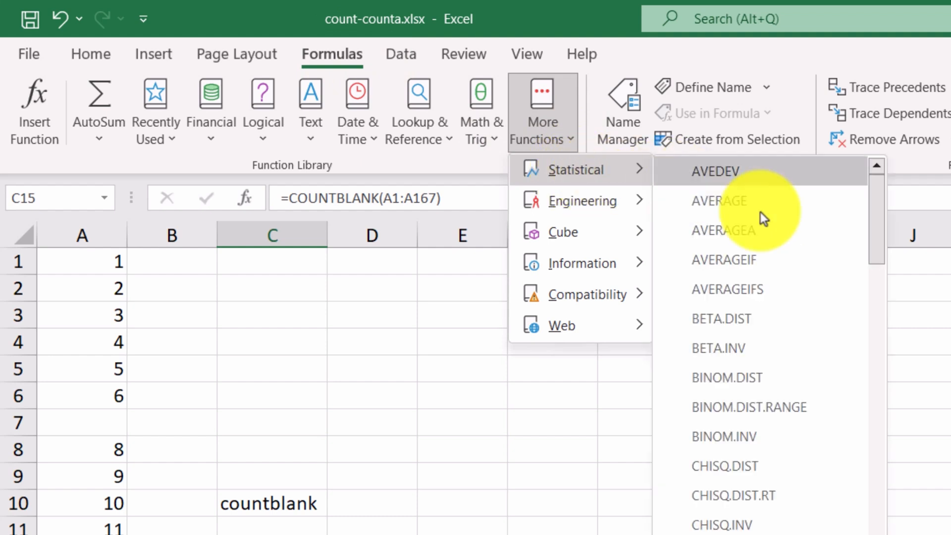
pyautogui.scroll(-4, 776, 295)
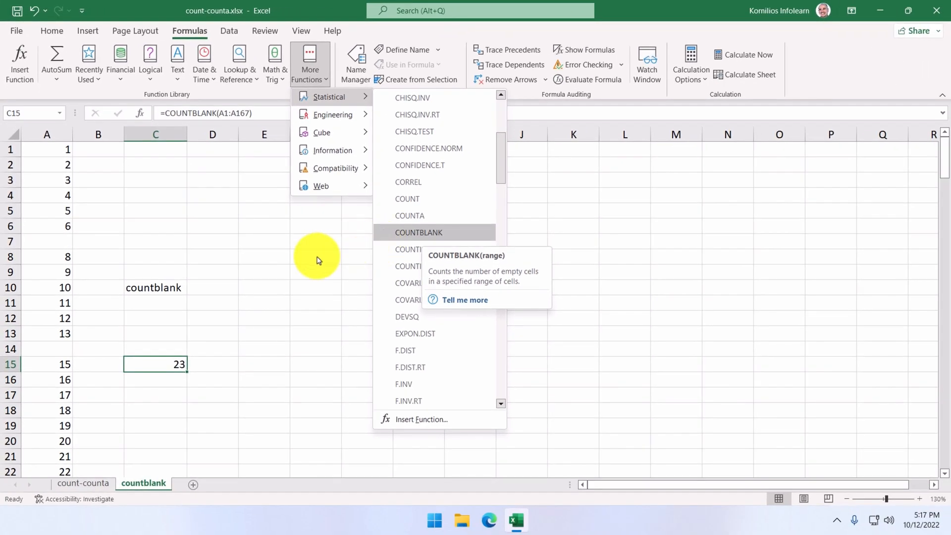
pyautogui.click(284, 276)
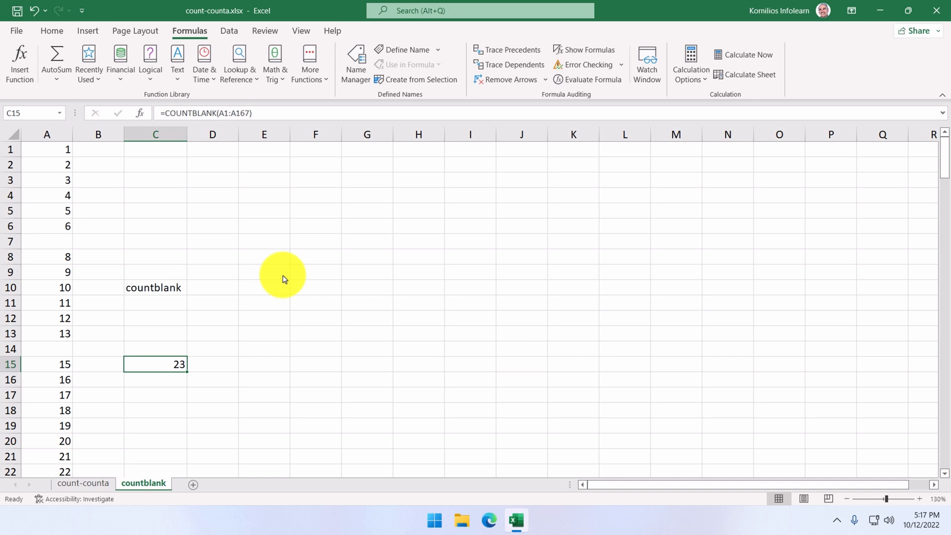